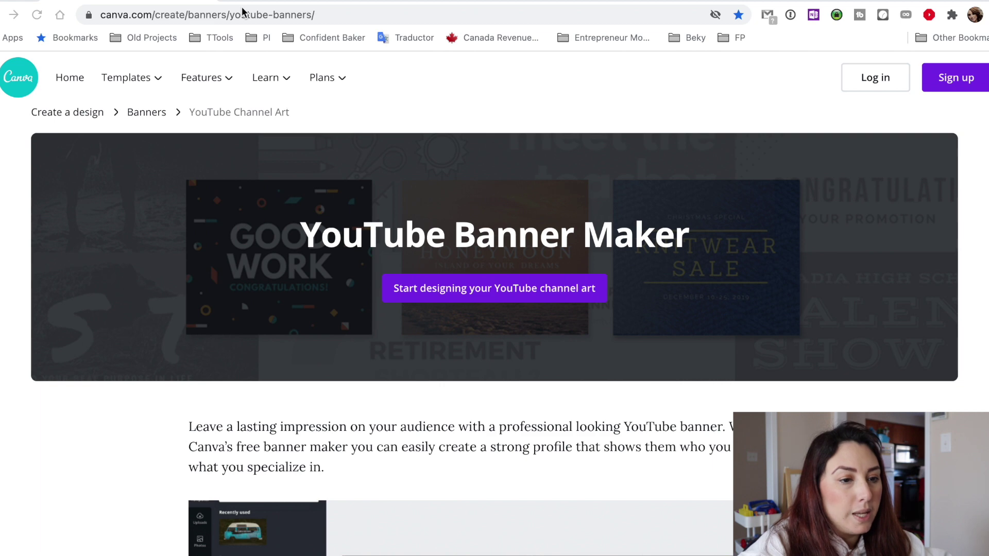
Log in to the Canva account to reach the personal home page
click(873, 80)
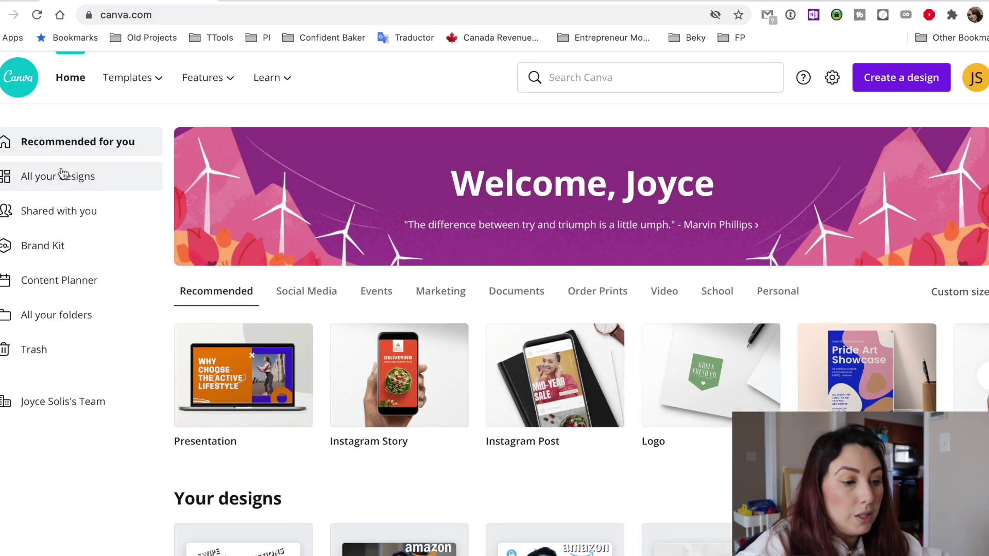
Browse All your designs, check the Instagram and Youtube Thumbnails folders, then return to the design list
click(61, 175)
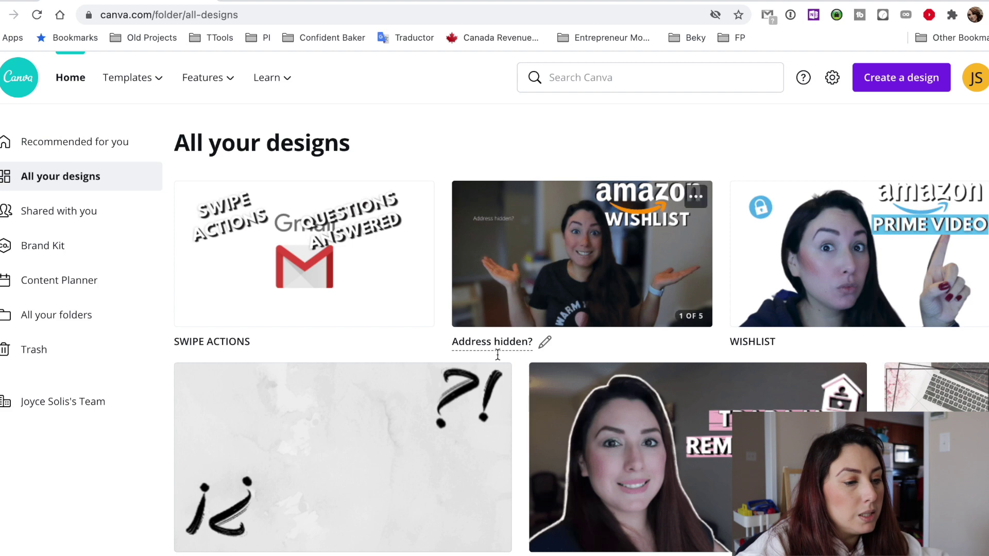
scroll(515, 456, down, 5)
scroll(517, 460, down, 10)
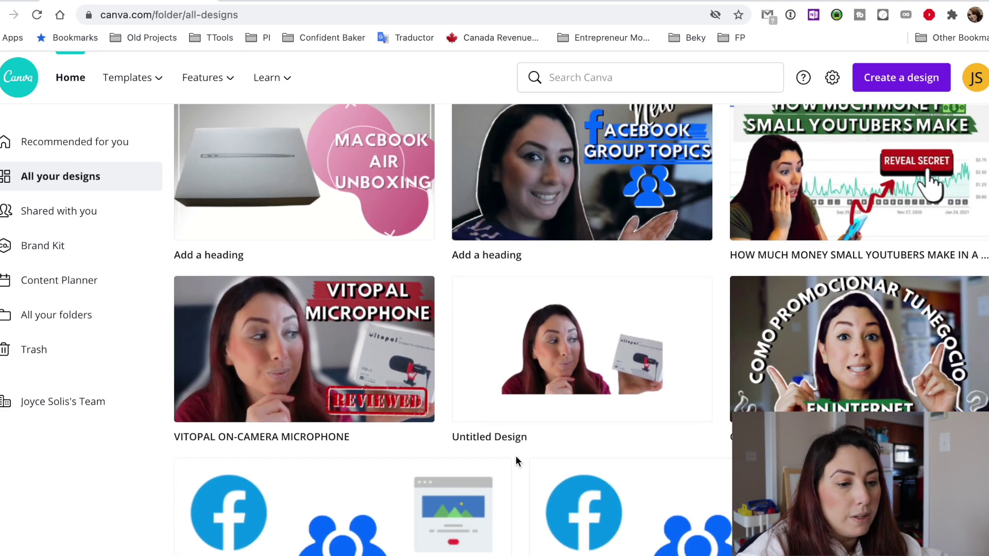
scroll(515, 456, down, 4)
scroll(649, 503, down, 1)
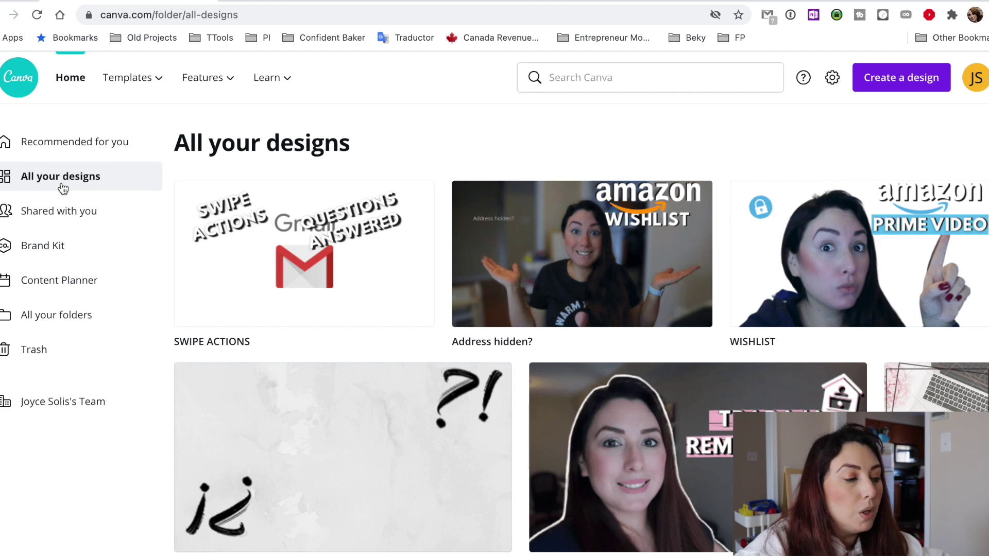
click(47, 315)
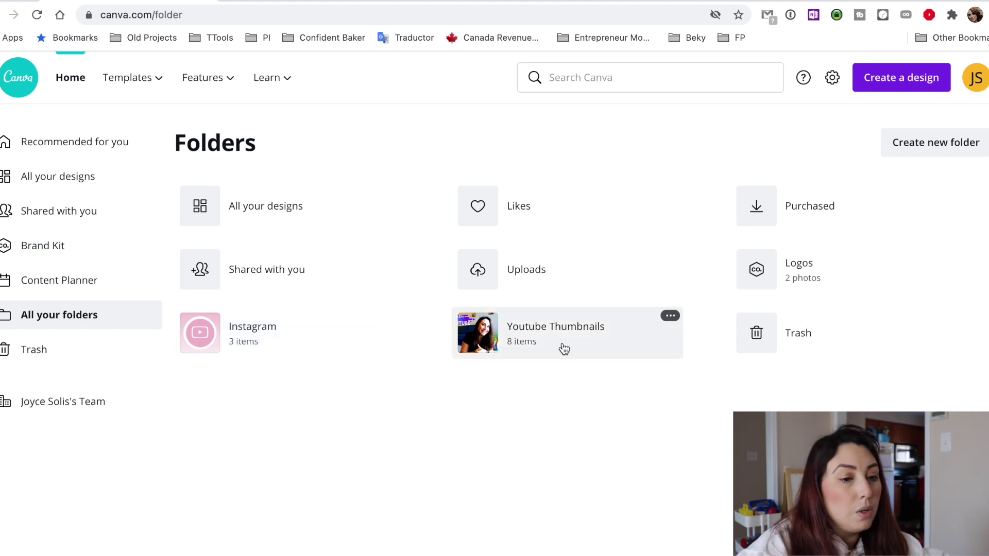
click(95, 185)
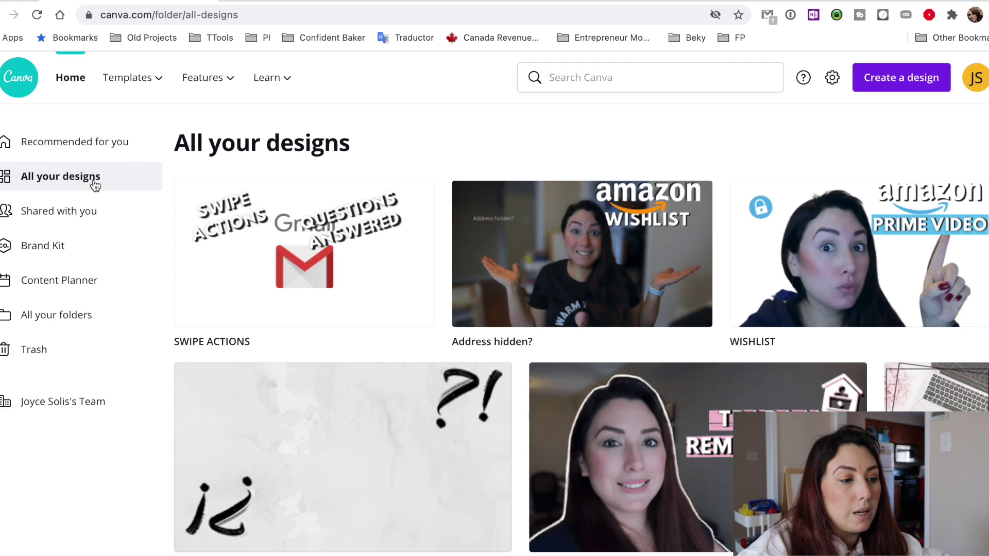
Save the SWIPE ACTIONS design into the Youtube Thumbnails folder, then go back Home
click(303, 252)
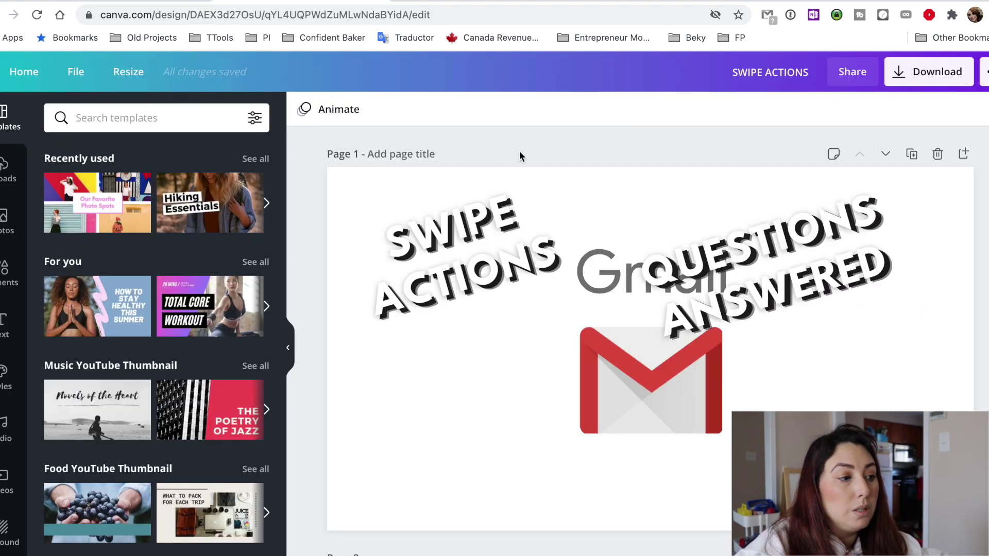
click(77, 72)
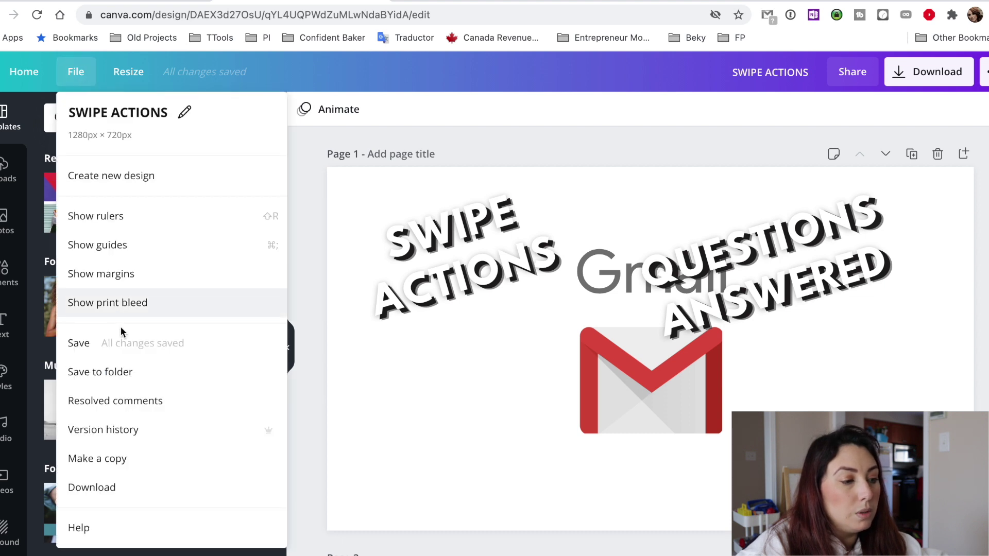
click(88, 383)
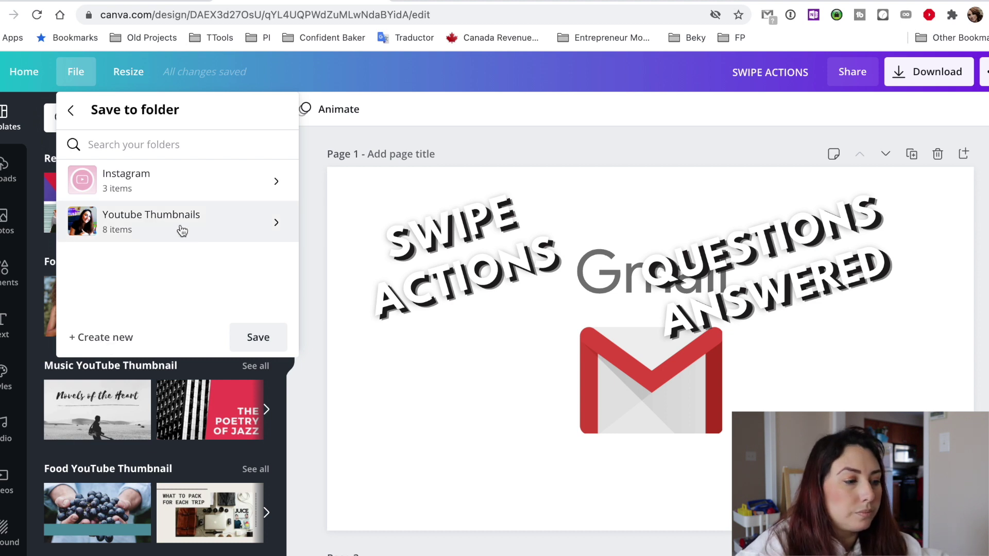
click(258, 338)
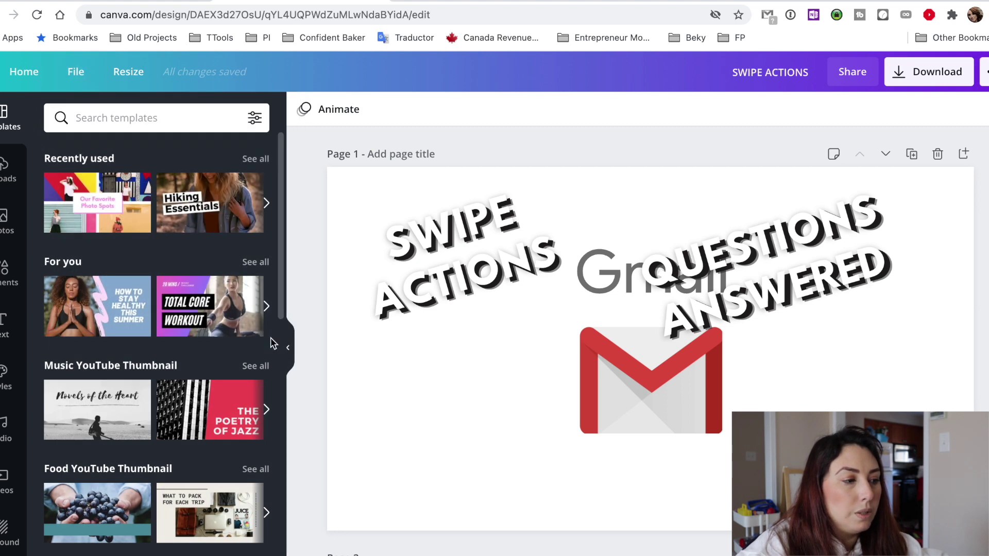
click(29, 85)
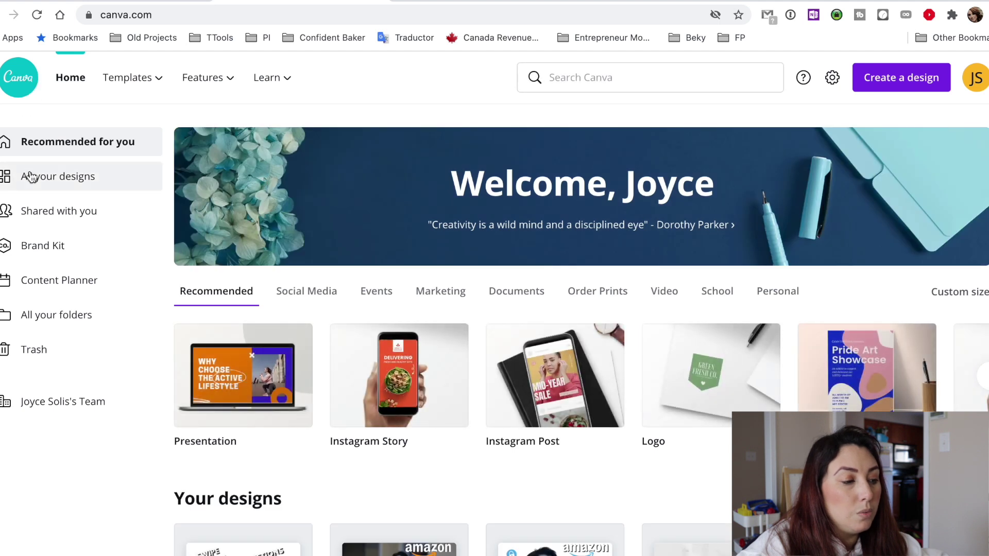
Create a new folder named 'Facebook Group Posts' in All your folders
click(58, 314)
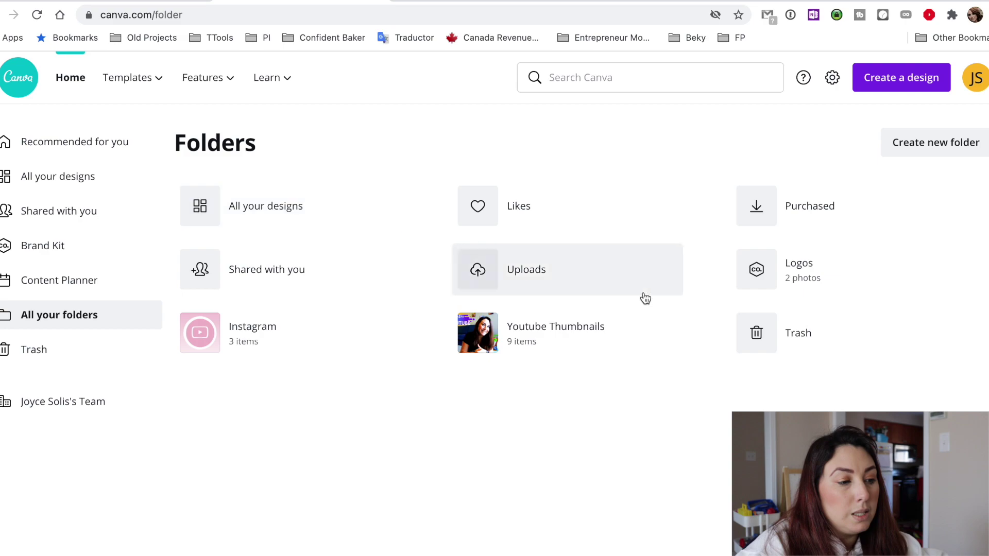
click(607, 330)
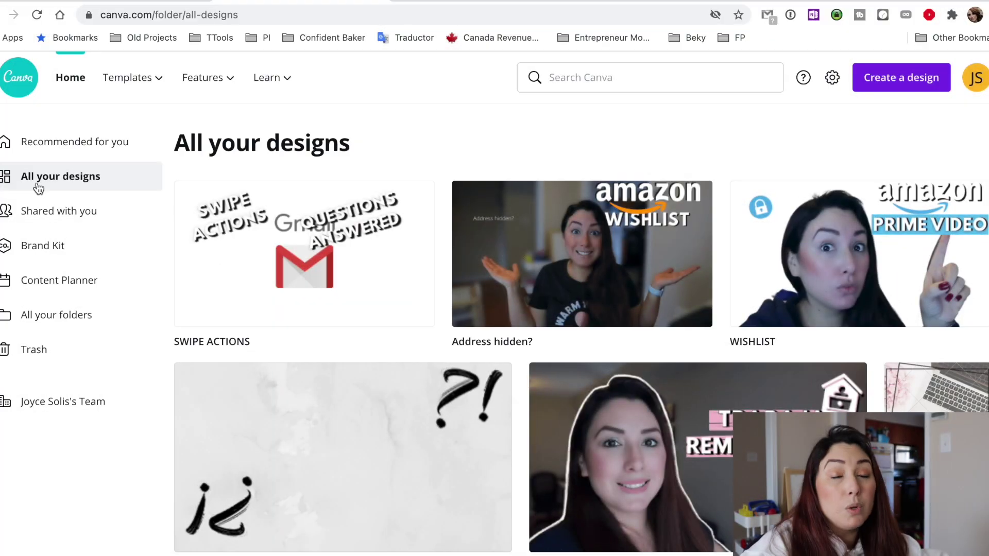
click(52, 328)
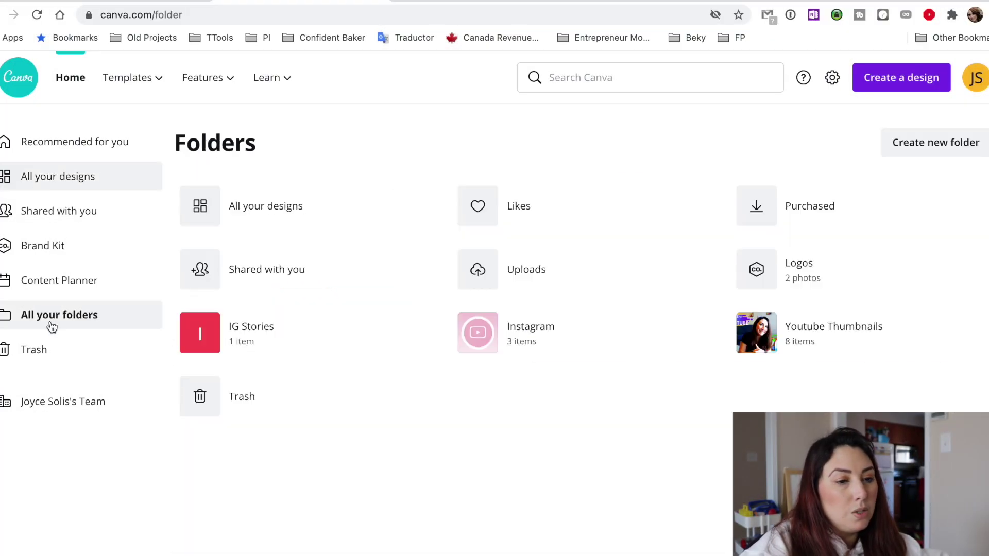
click(949, 144)
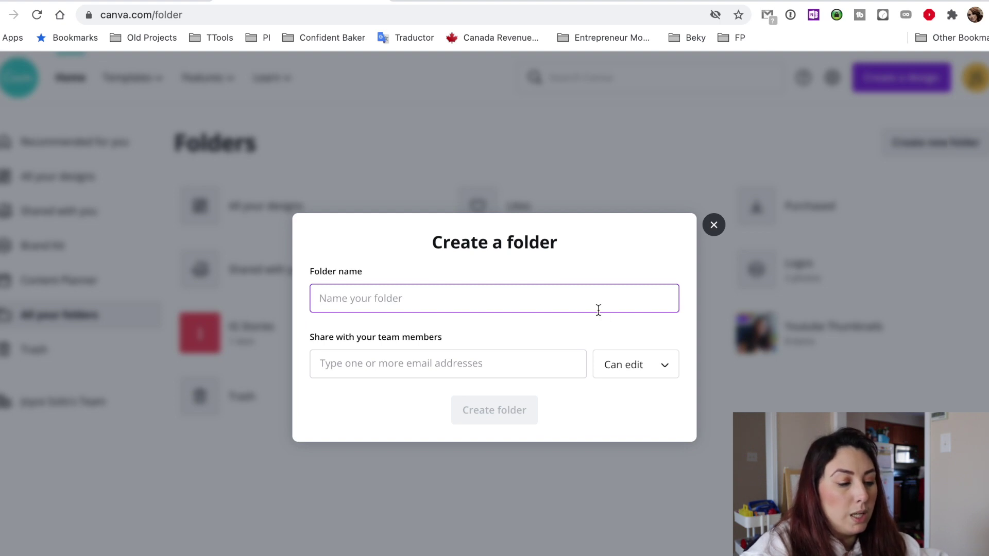
text(Facebook Group)
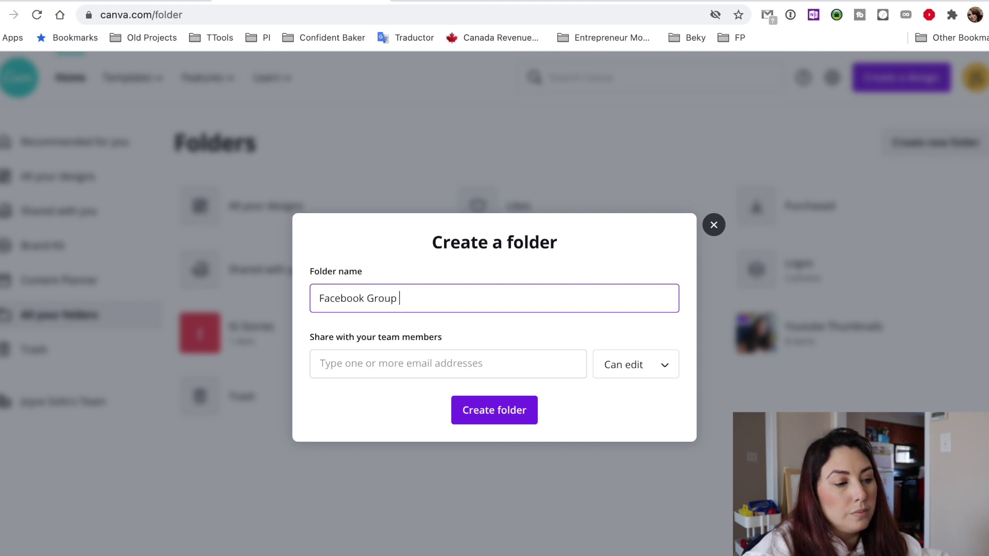
text( Posts)
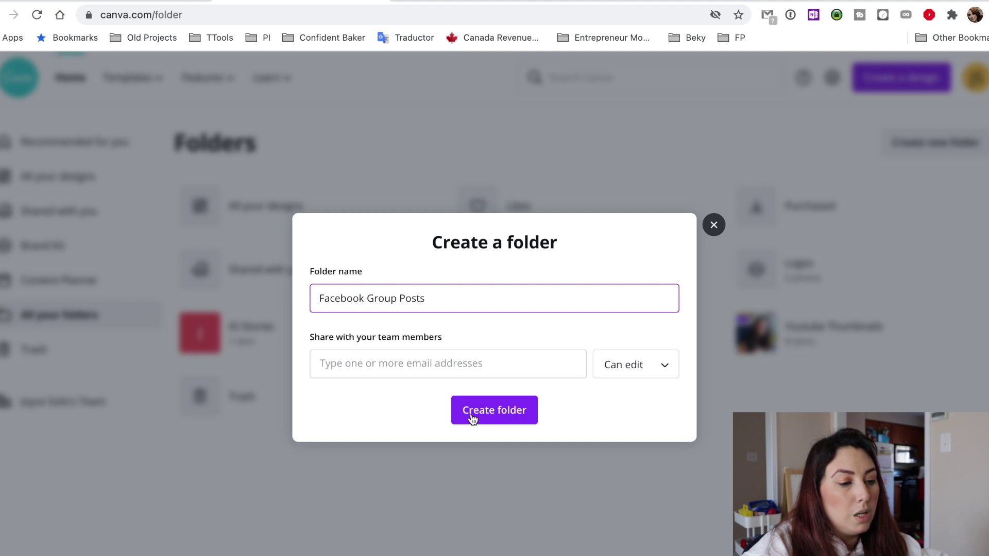
click(522, 412)
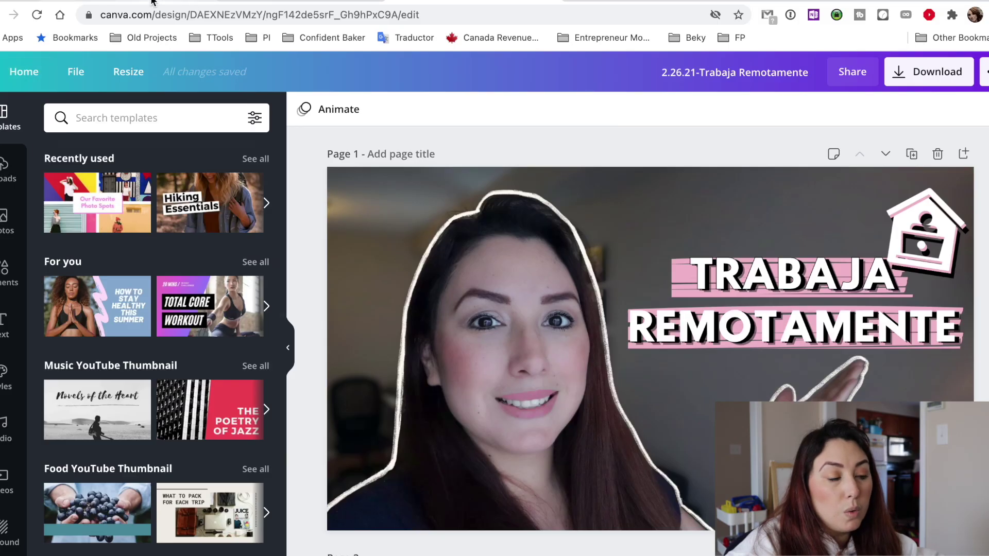
Open the Youtube Thumbnails folder and look through its designs, including SWIPE ACTIONS and FB GP Topics
click(153, 3)
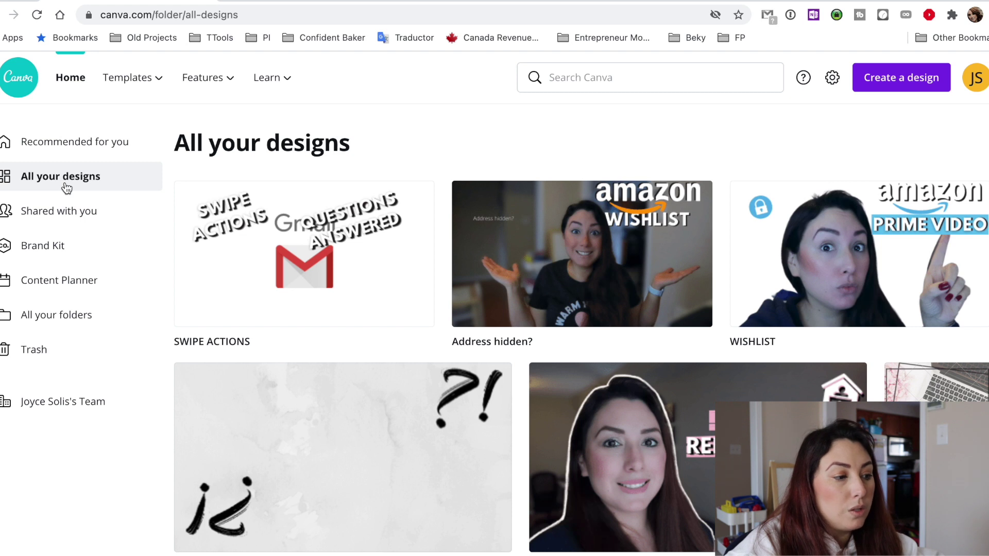
click(71, 314)
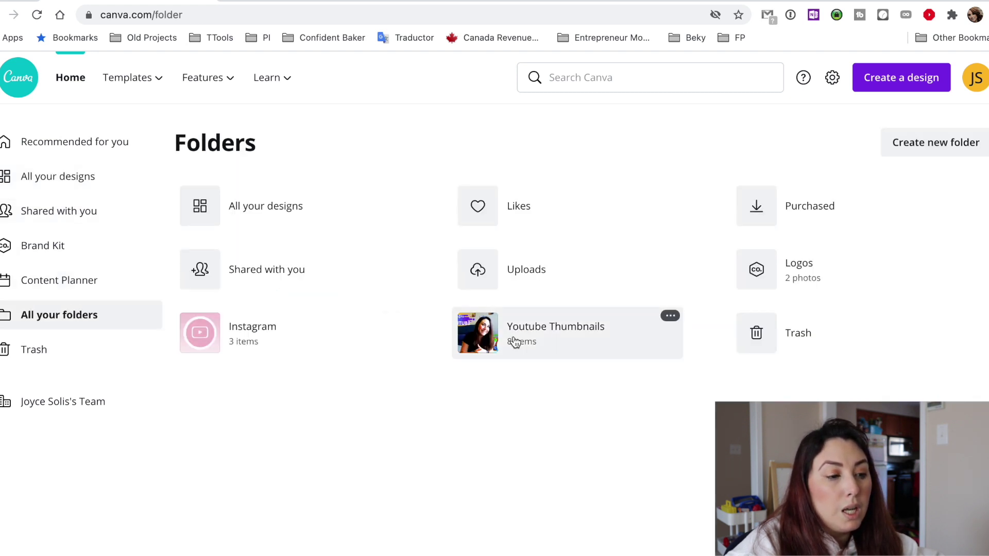
click(552, 338)
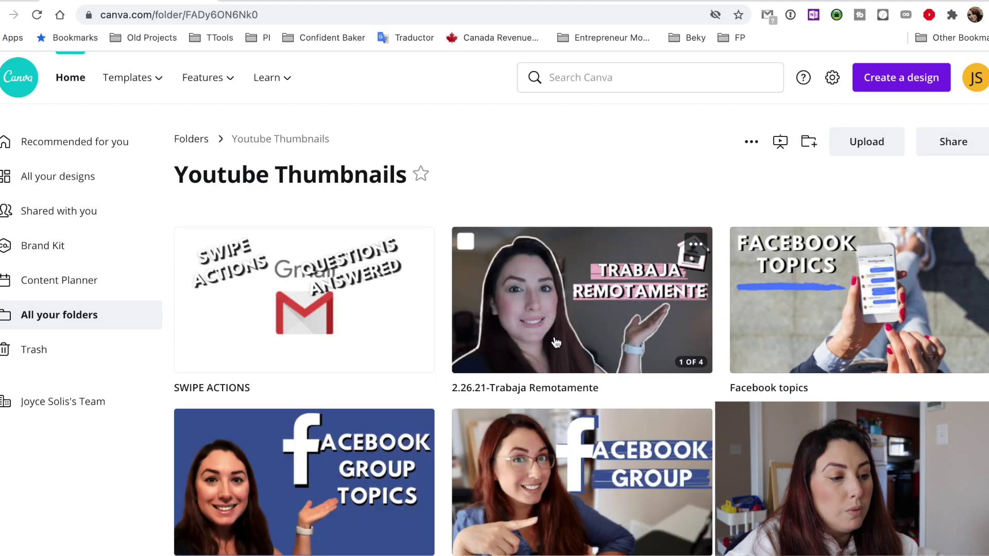
scroll(624, 438, down, 3)
scroll(624, 438, down, 2)
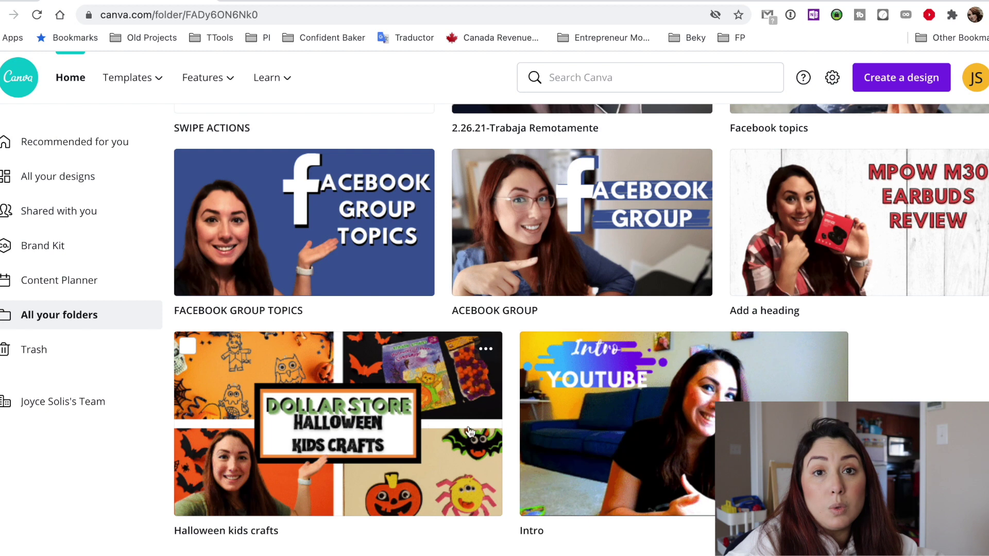
click(483, 354)
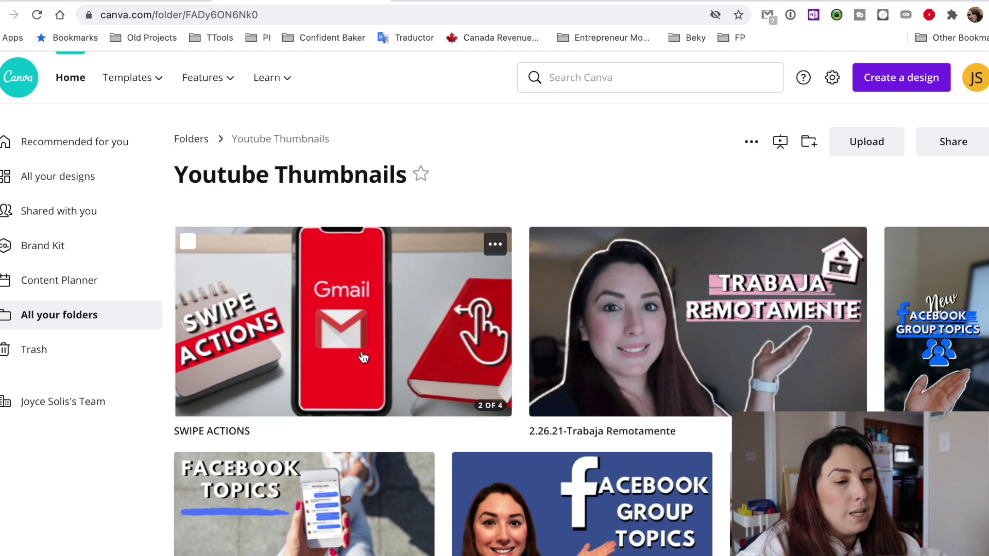
scroll(897, 235, down, 1)
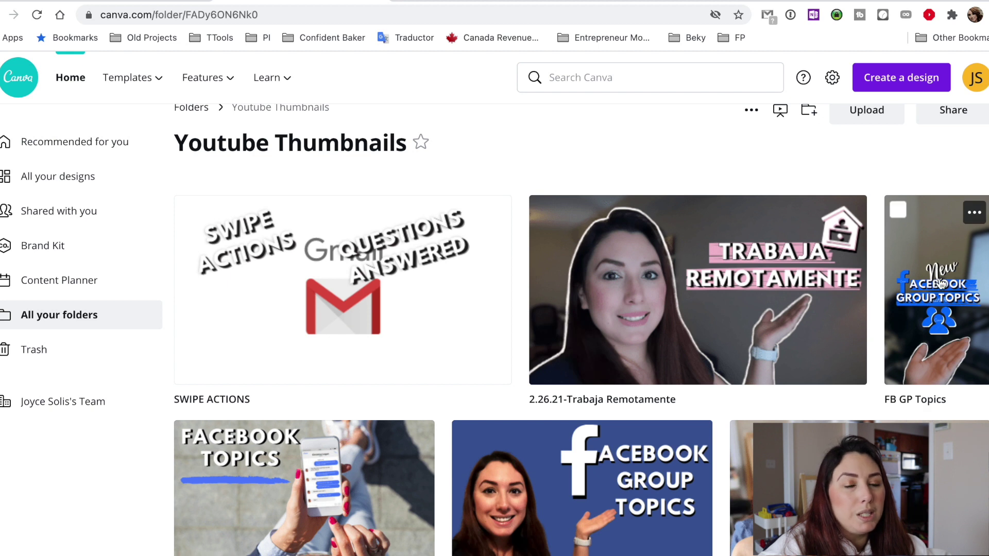
Move FB GP Topics out of Youtube Thumbnails into a newly created 'IG Stories' folder
click(975, 215)
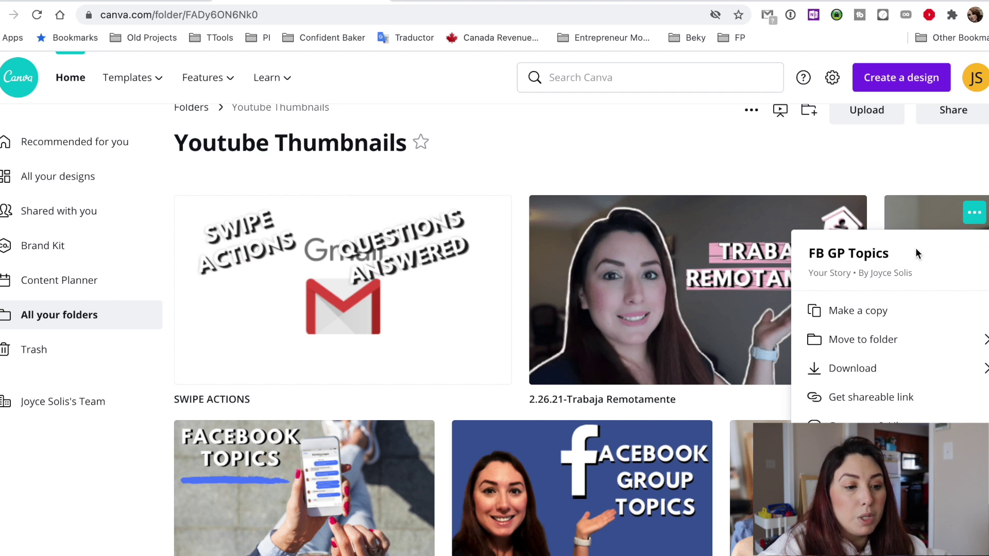
click(852, 338)
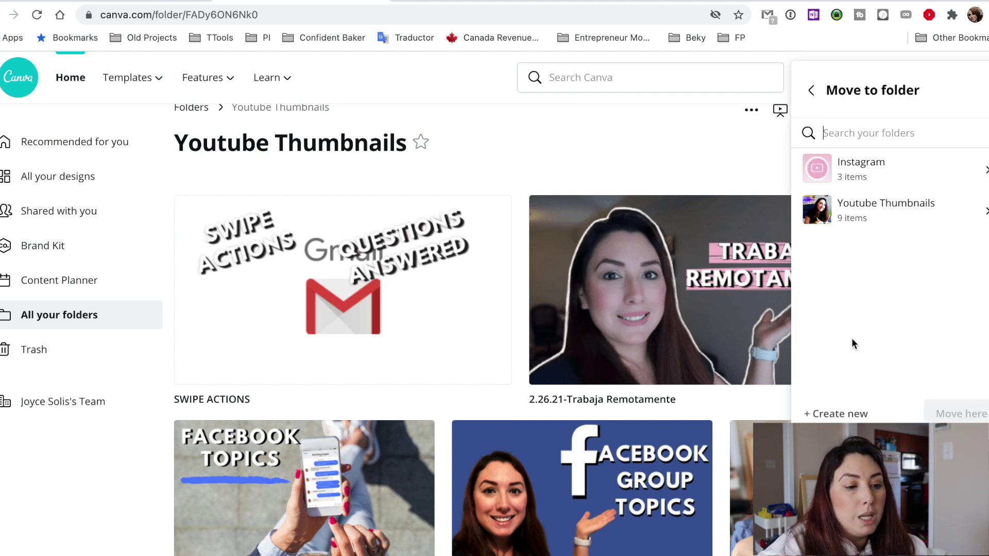
click(836, 417)
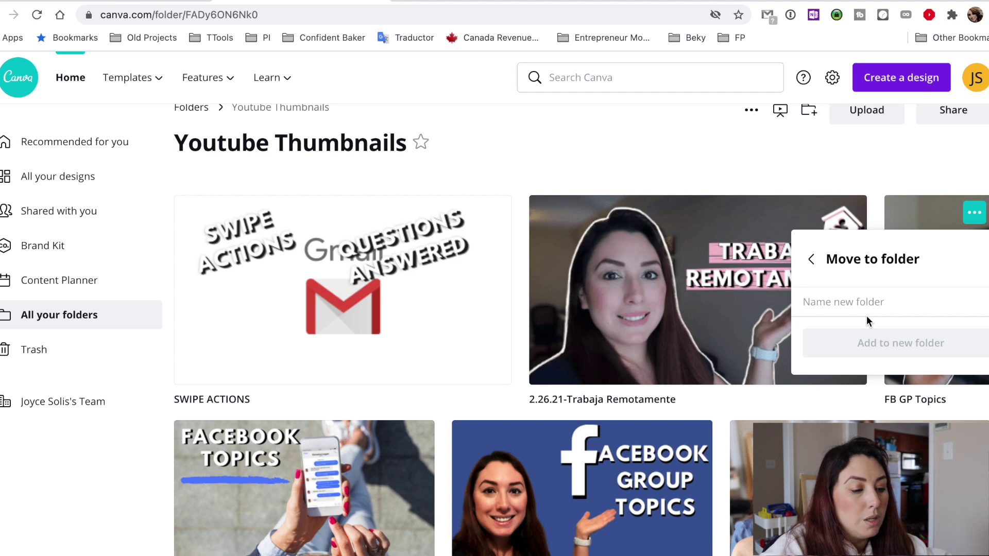
text(IG sto Storie)
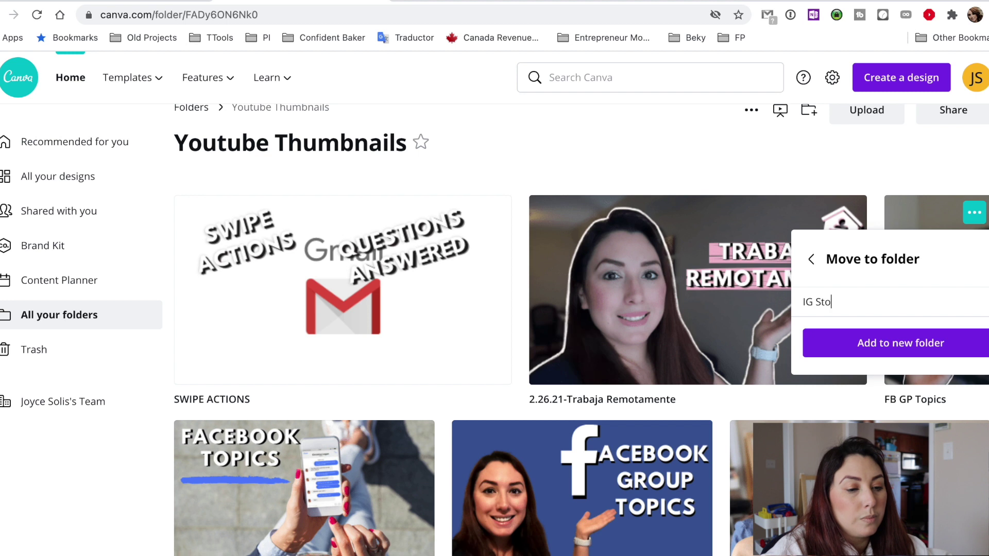
text(s)
click(872, 348)
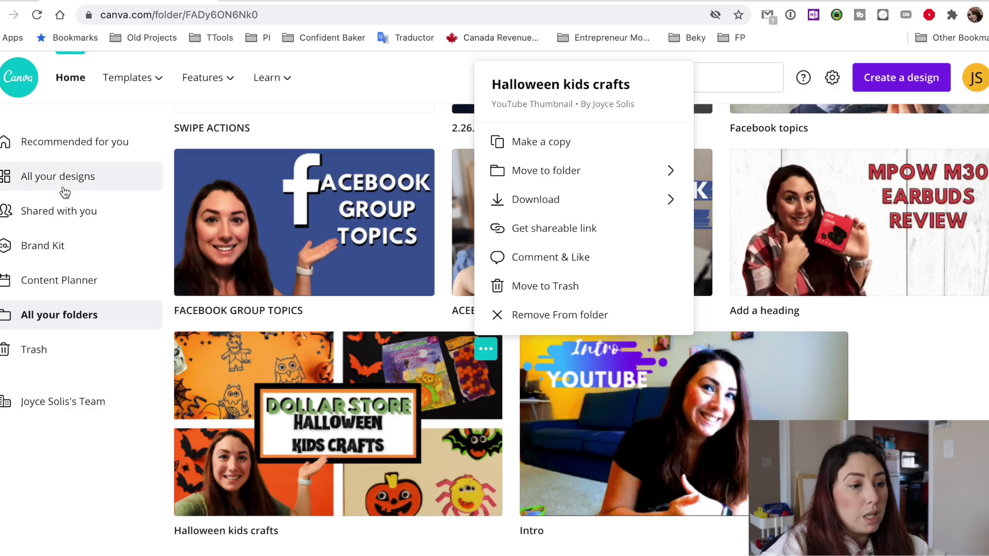
Delete the Add a heading design from All your designs
click(54, 172)
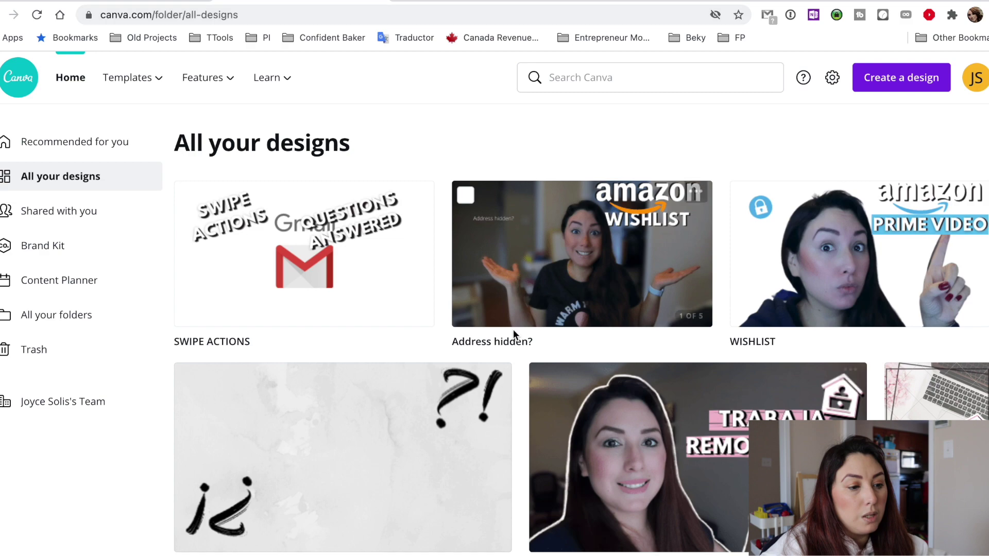
scroll(513, 329, down, 15)
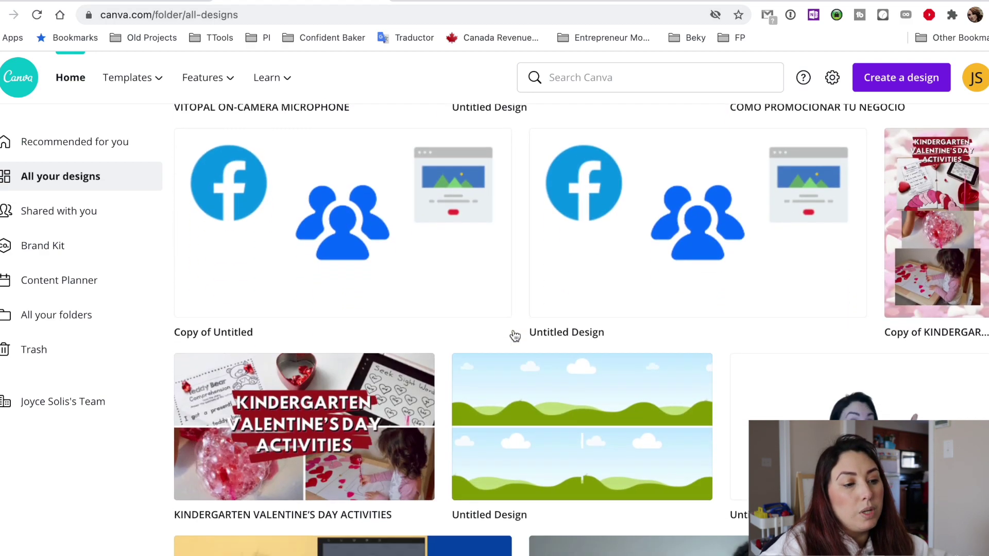
scroll(514, 335, down, 6)
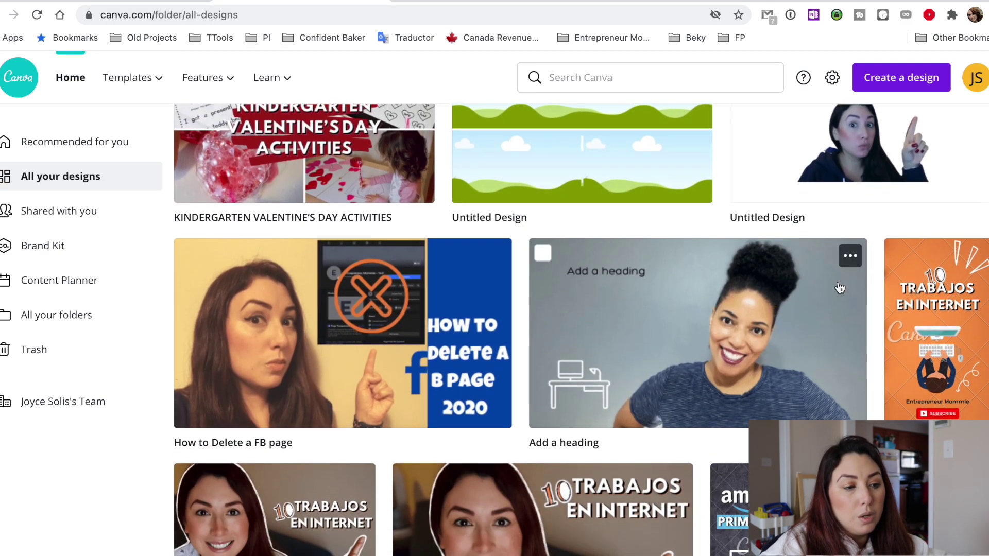
click(542, 253)
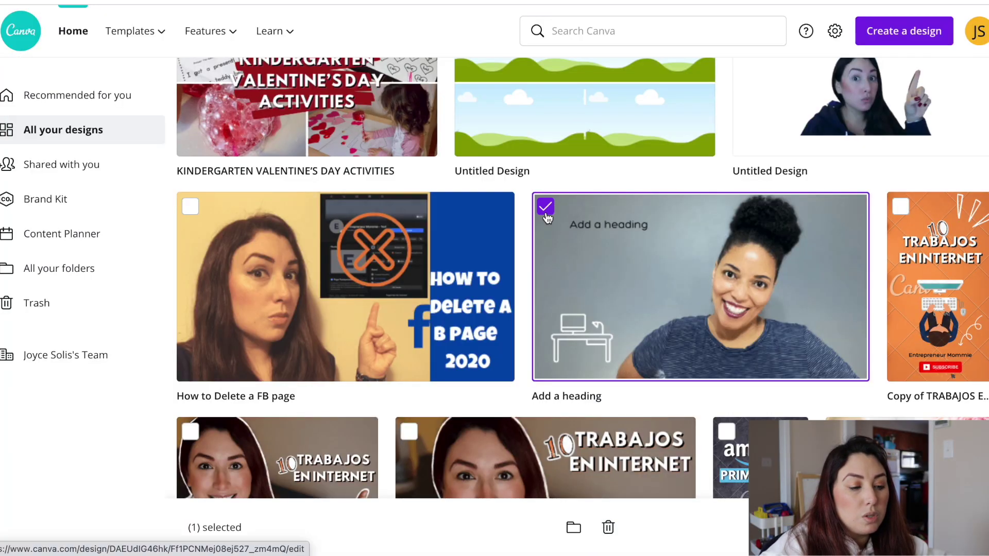
click(608, 528)
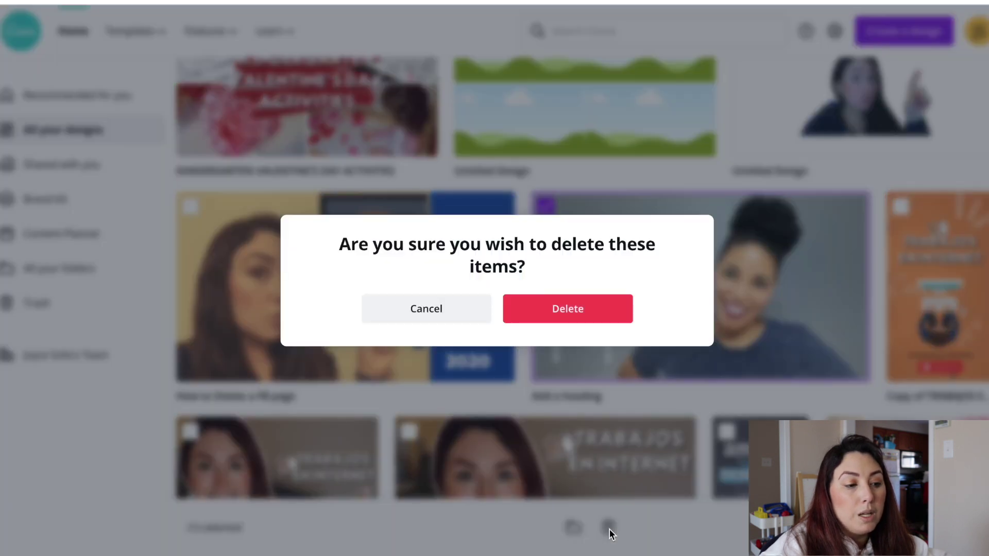
click(556, 308)
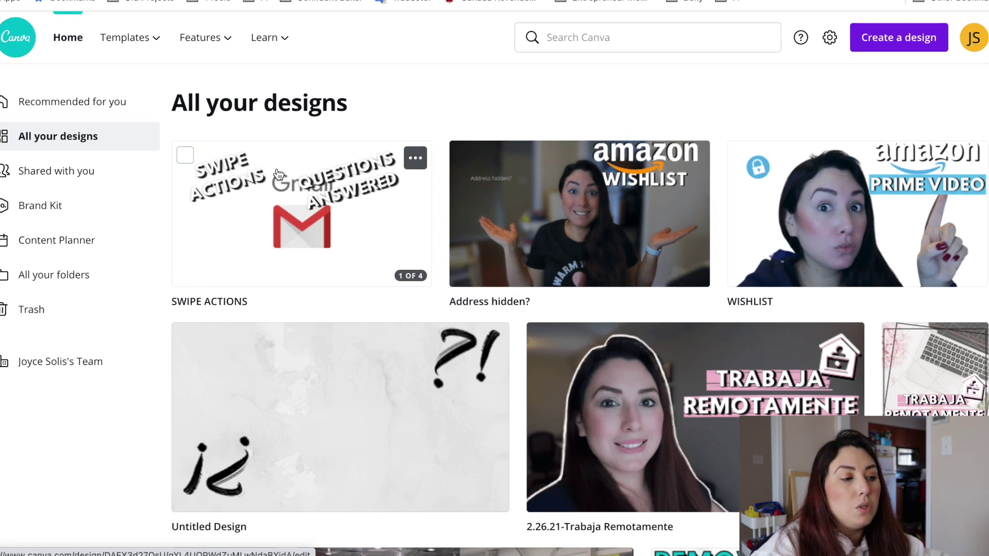
Select the SWIPE ACTIONS, Address hidden and WISHLIST designs together
click(185, 155)
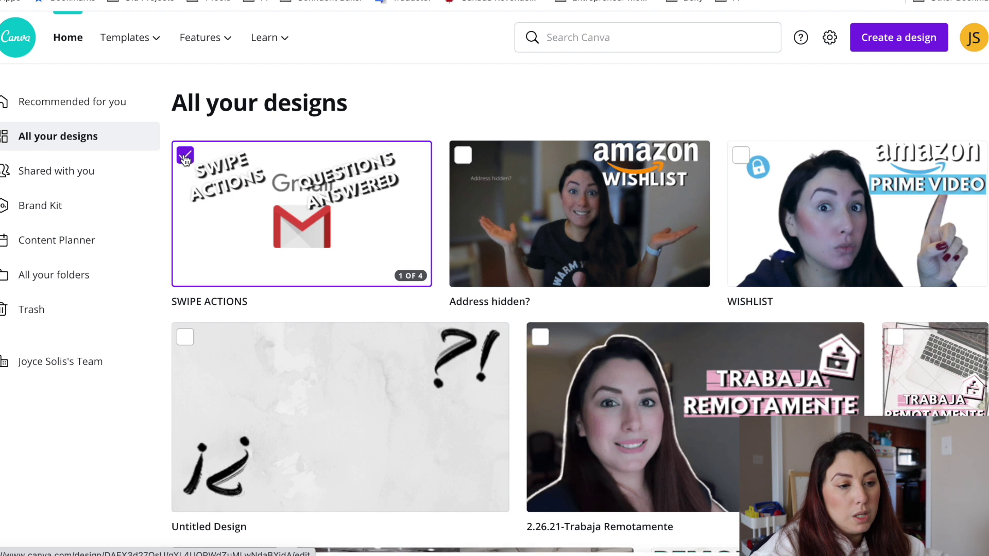
click(463, 155)
click(741, 155)
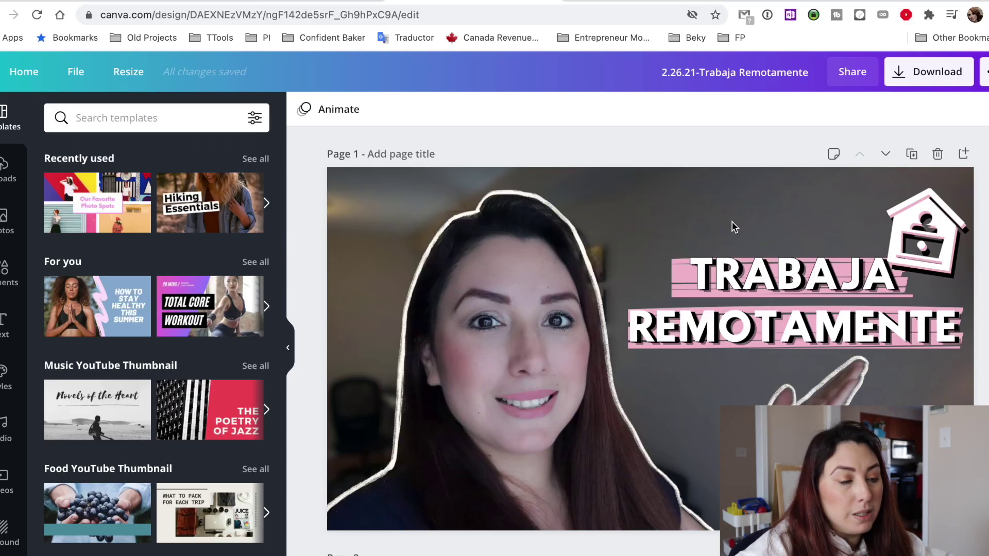
Add the Work from Home Illustration house graphic to the Element folder from its info panel
click(953, 208)
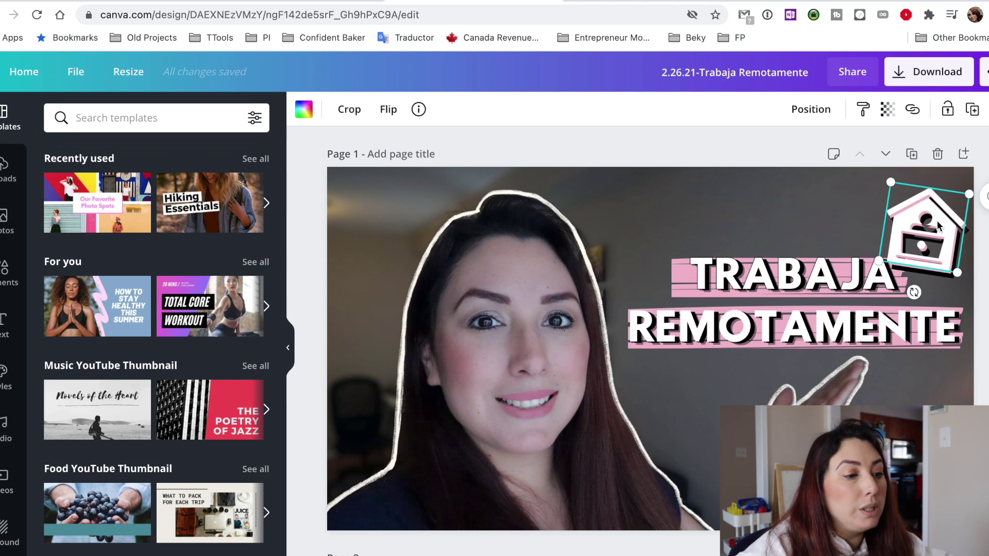
click(419, 110)
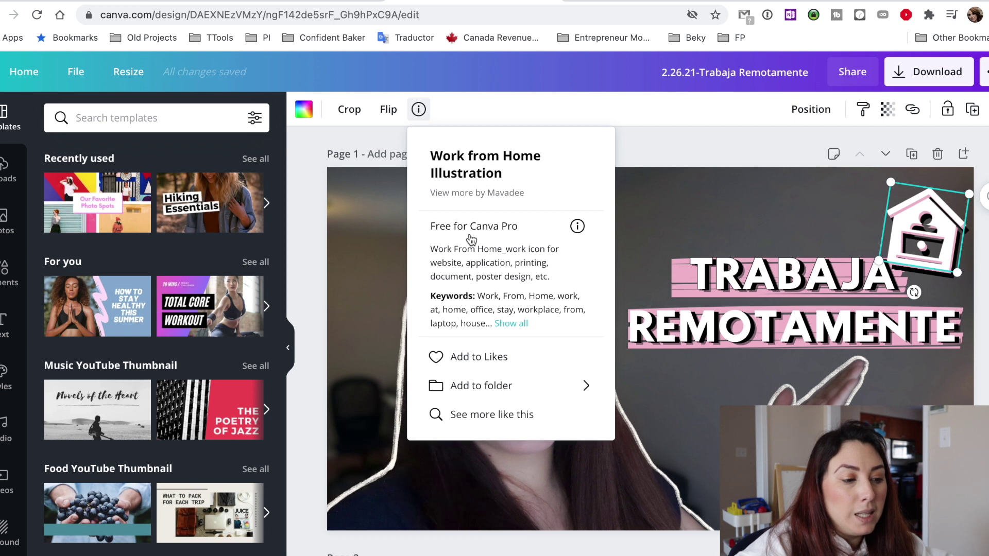
click(472, 395)
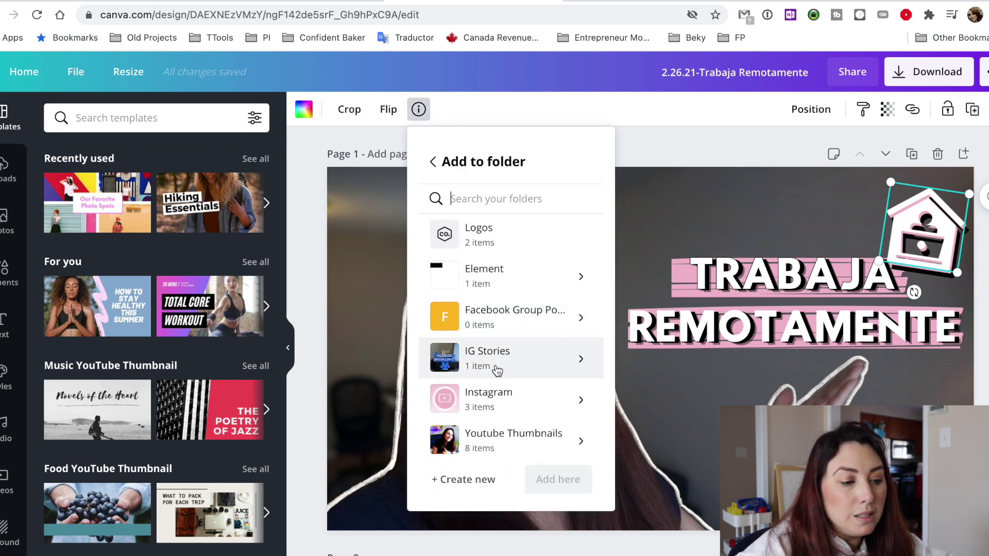
click(510, 276)
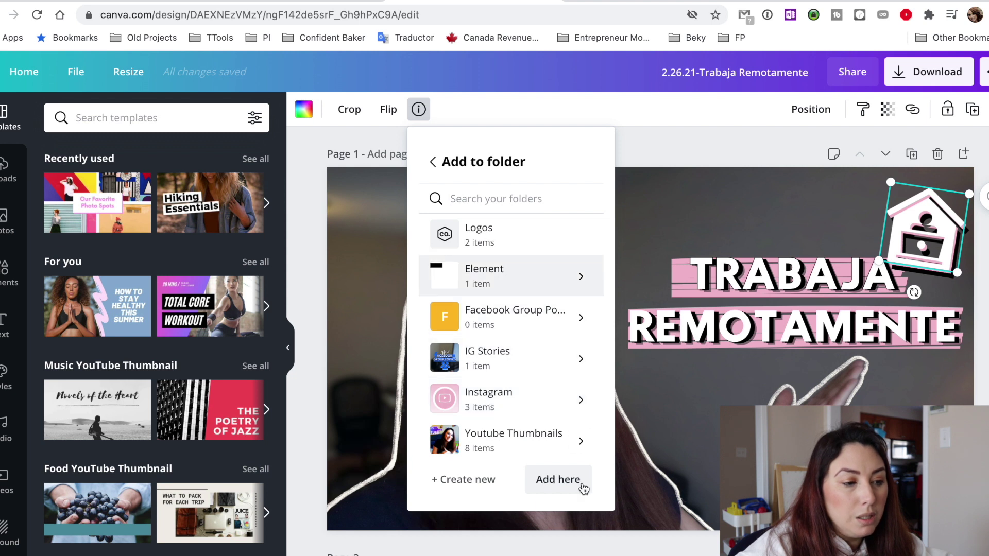
click(582, 482)
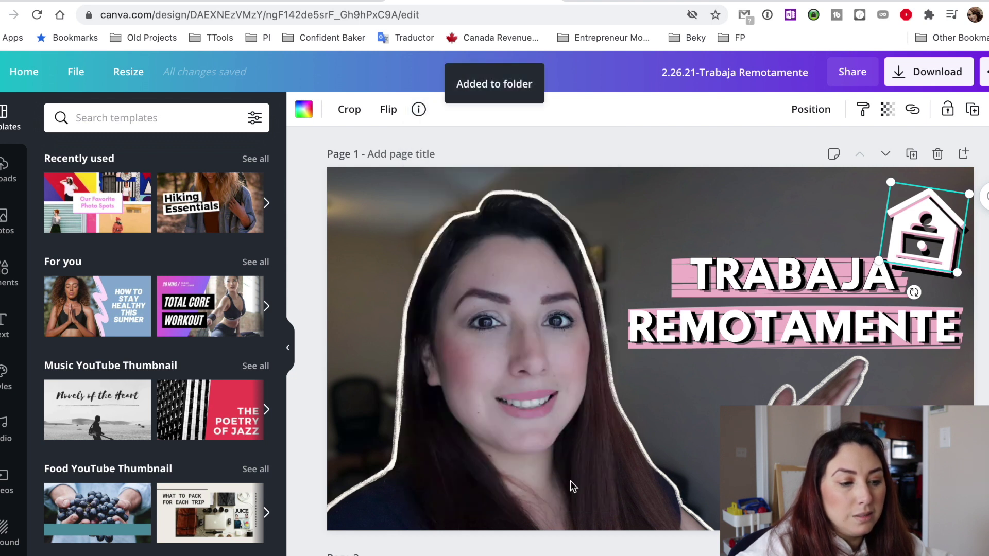
click(202, 3)
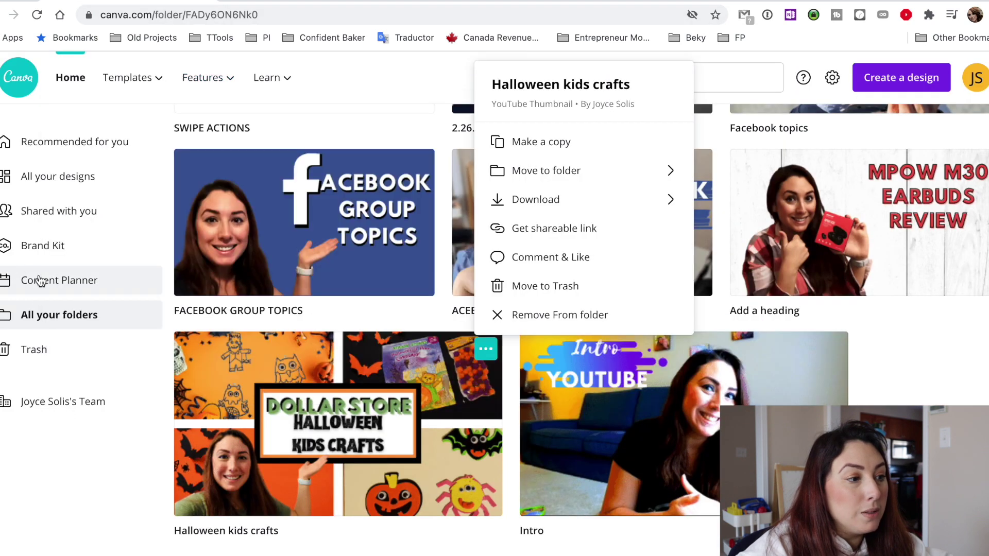
Reload the folders overview, open the Element folder and scroll through its contents
click(36, 316)
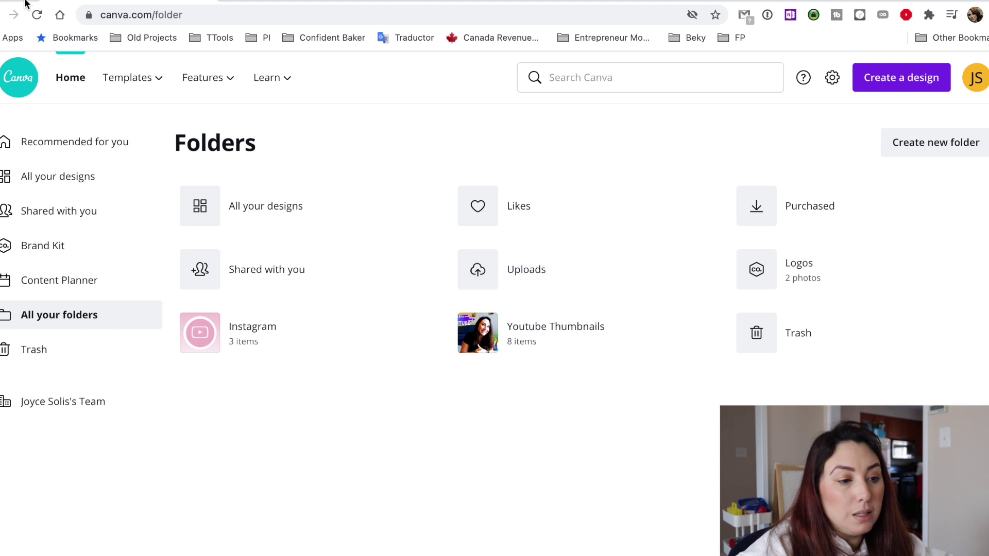
click(37, 15)
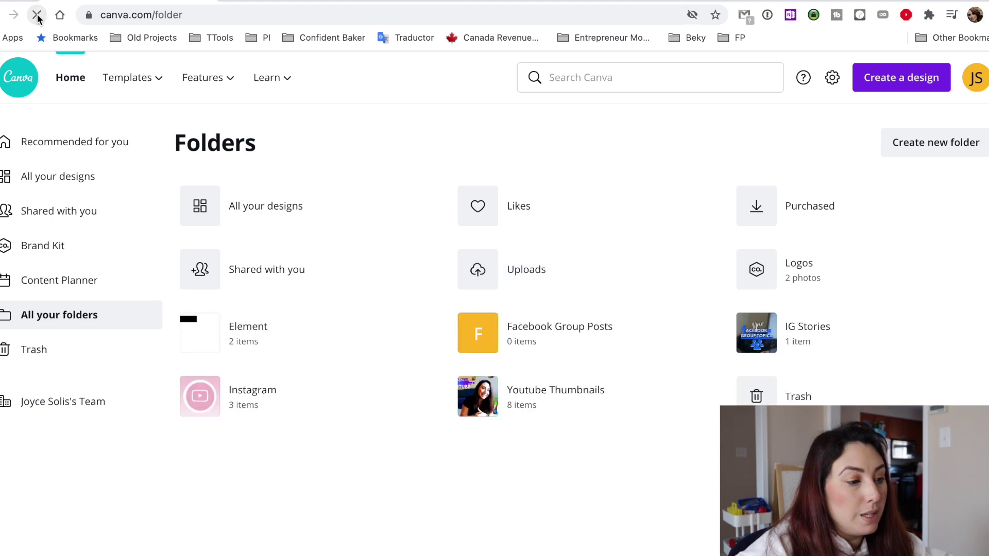
click(291, 323)
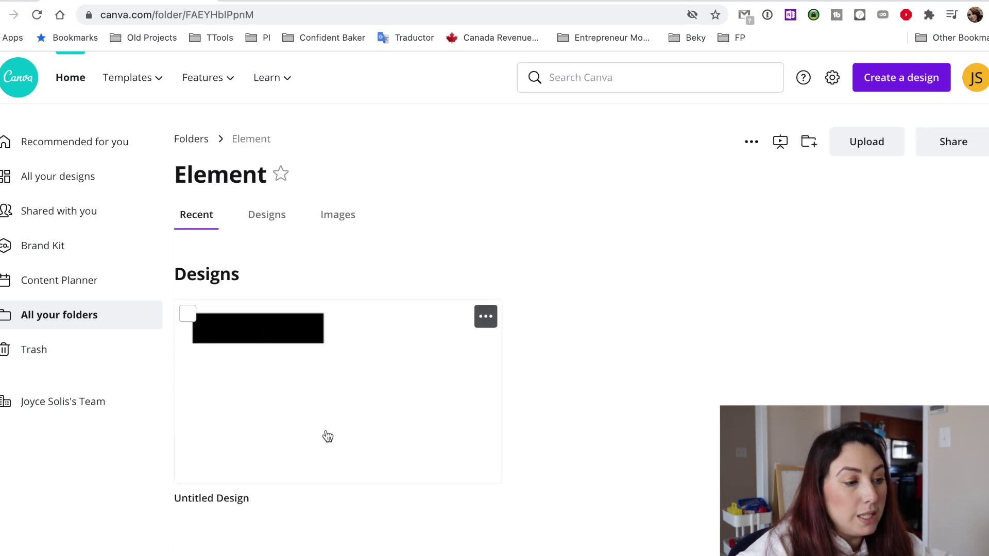
scroll(327, 435, down, 6)
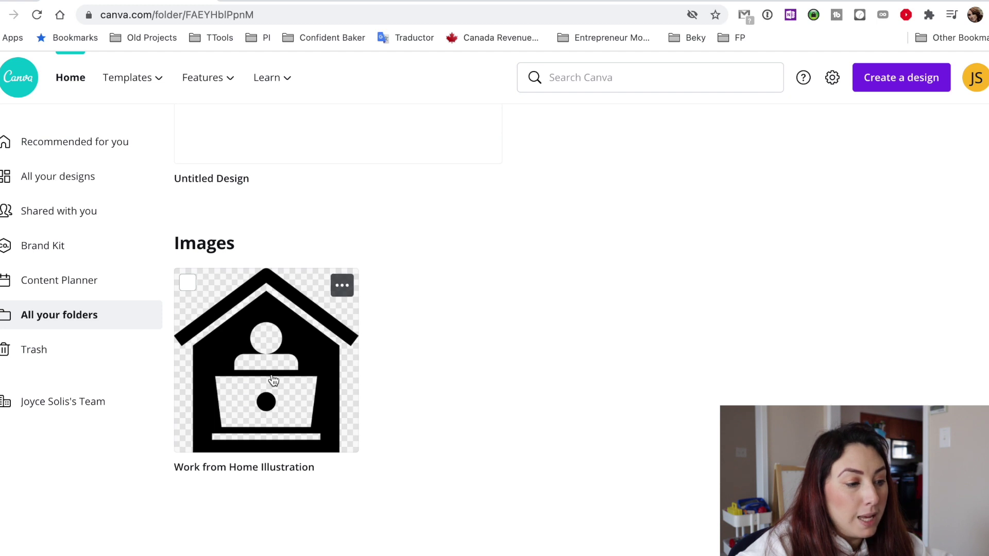